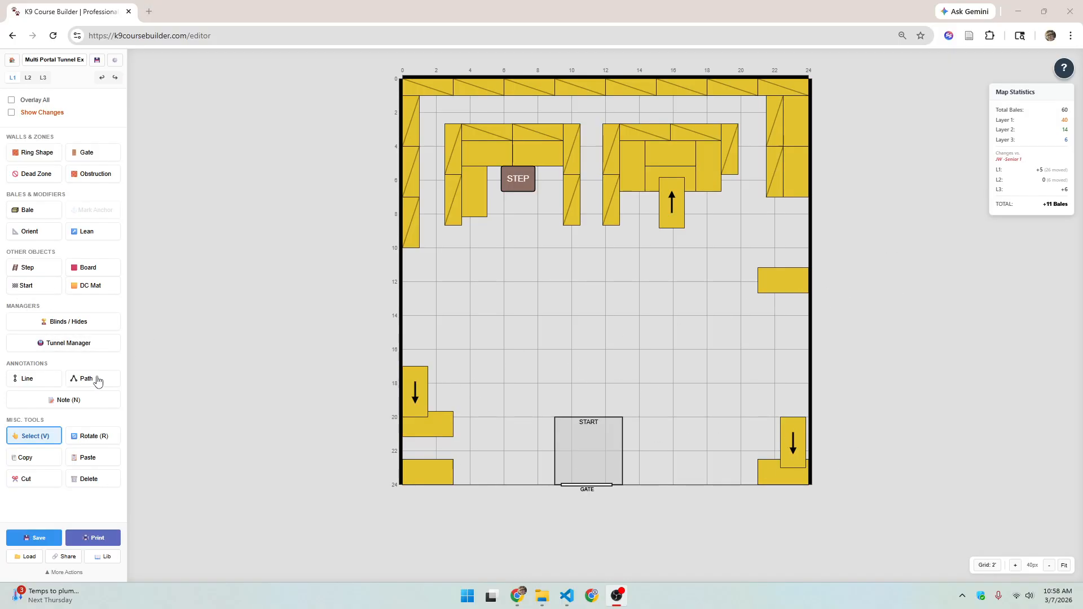
# Set edges across the three tunnel openings between the upper bale walls: the left, middle and right gaps.
pyautogui.click(68, 344)
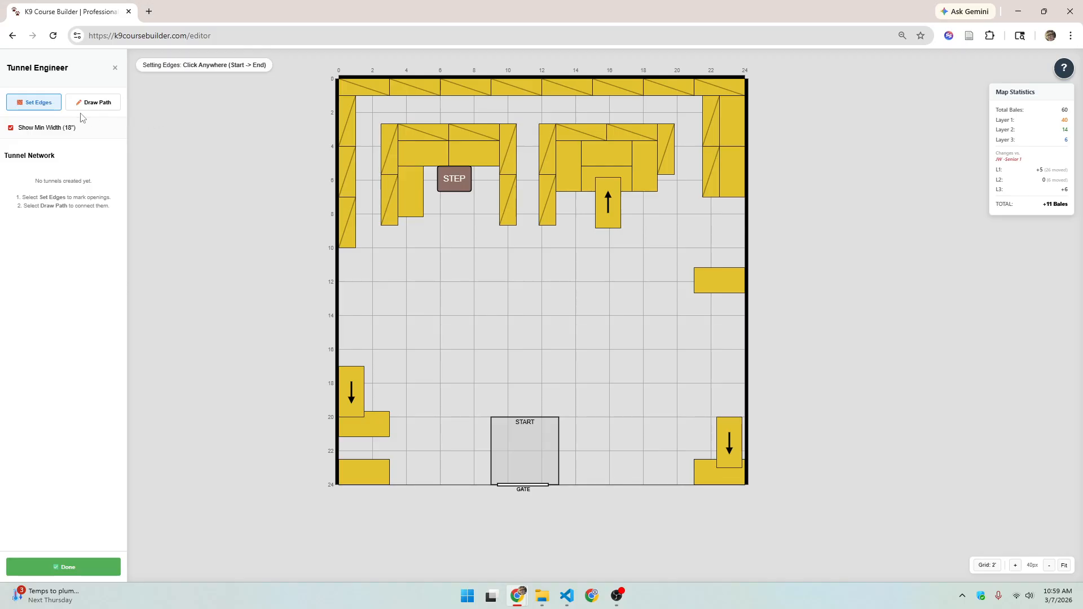
pyautogui.click(347, 210)
pyautogui.click(390, 203)
pyautogui.click(509, 201)
pyautogui.click(548, 201)
pyautogui.click(666, 164)
pyautogui.click(710, 165)
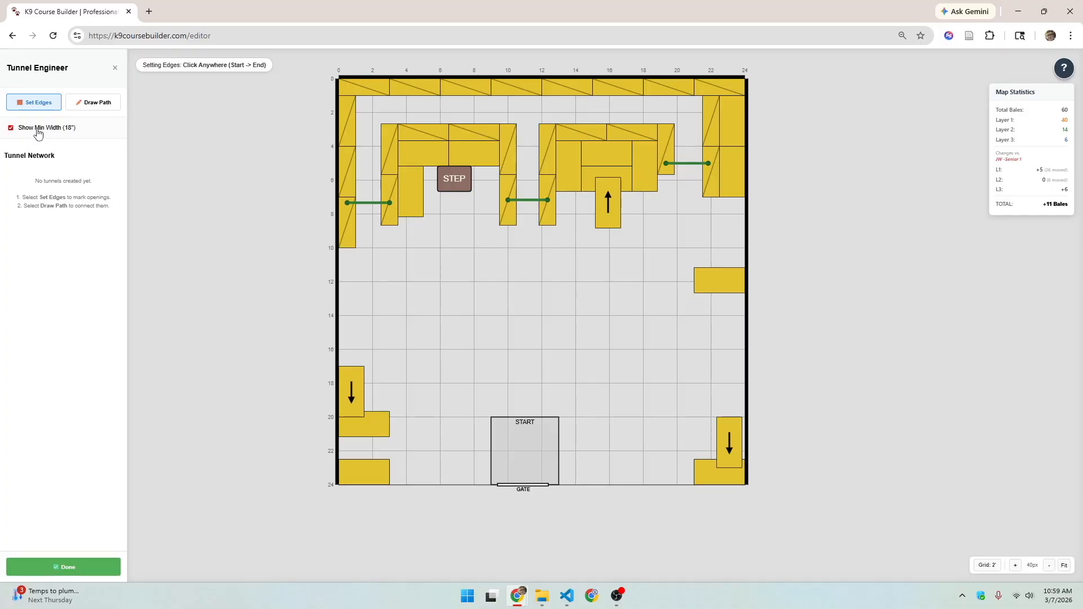
# Draw a tunnel path about 27' 4" long from the left opening up, across the upper corridor and down to the right opening.
pyautogui.click(95, 107)
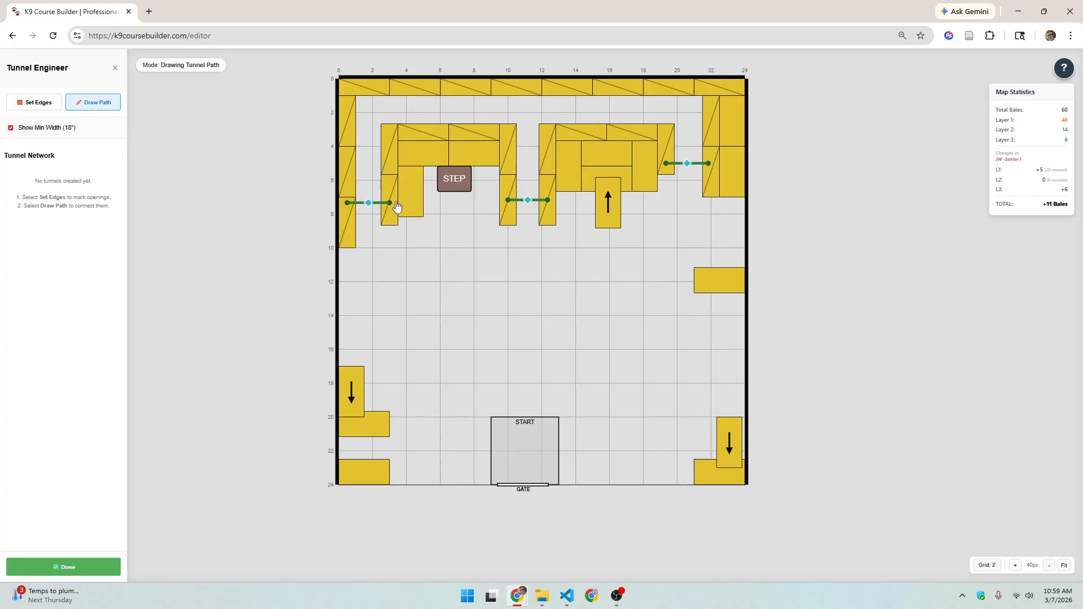
pyautogui.click(368, 203)
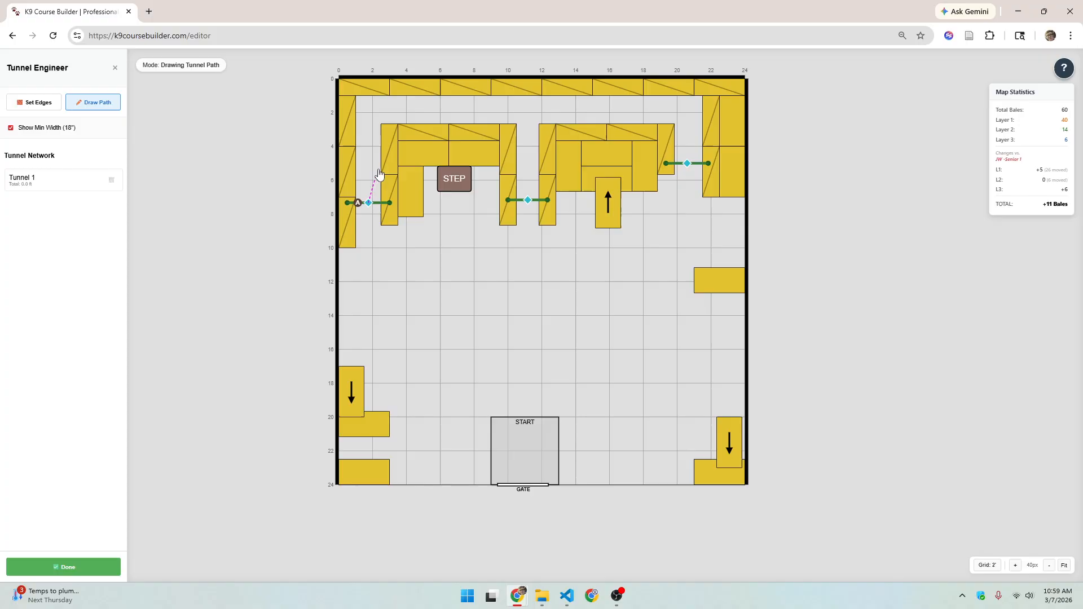
pyautogui.click(371, 113)
pyautogui.click(688, 115)
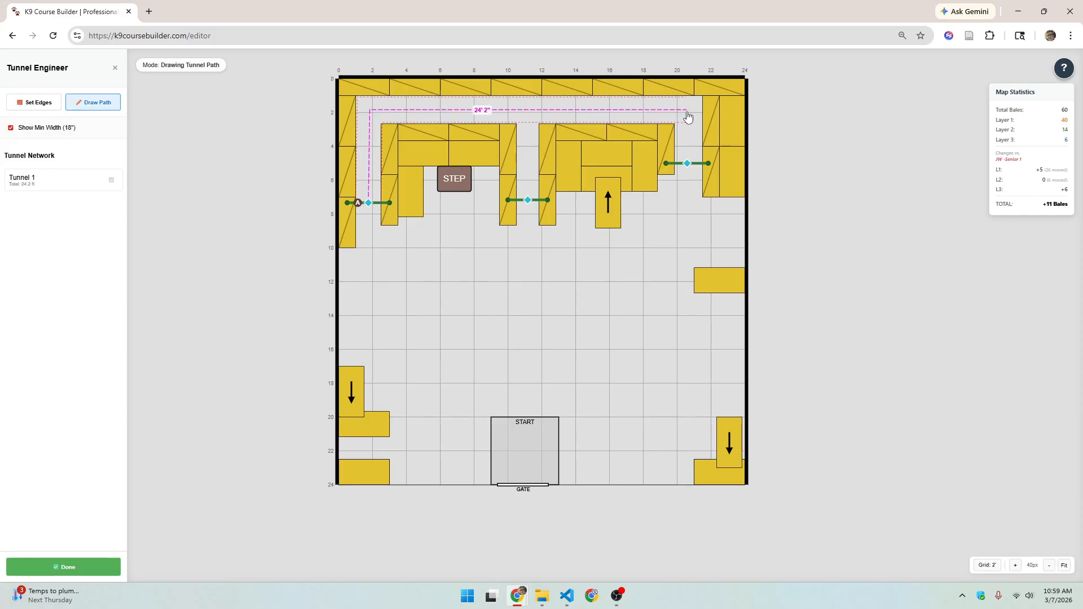
pyautogui.click(688, 164)
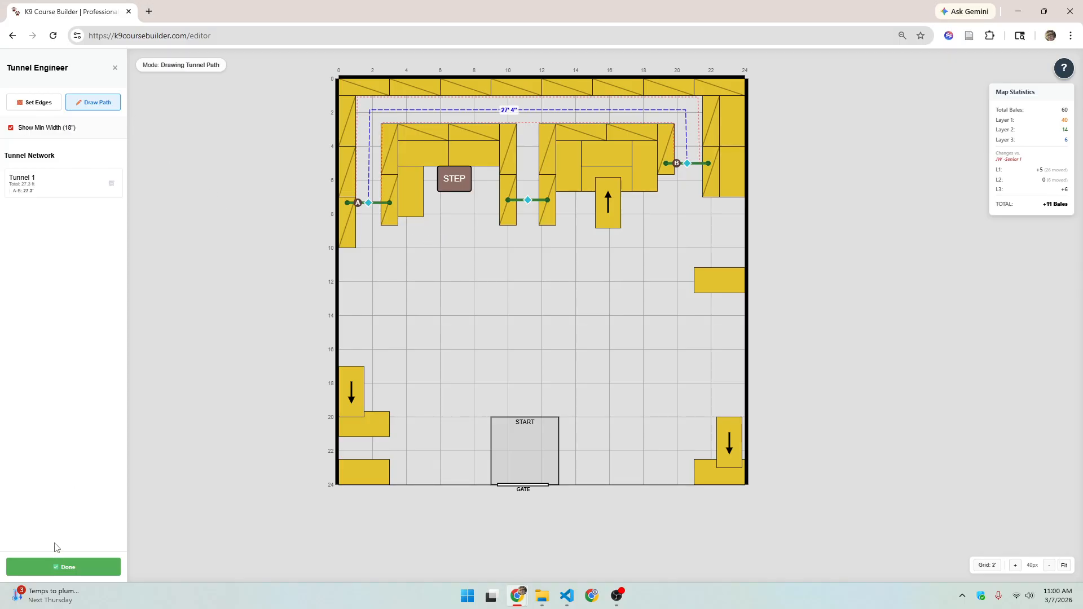
pyautogui.click(67, 567)
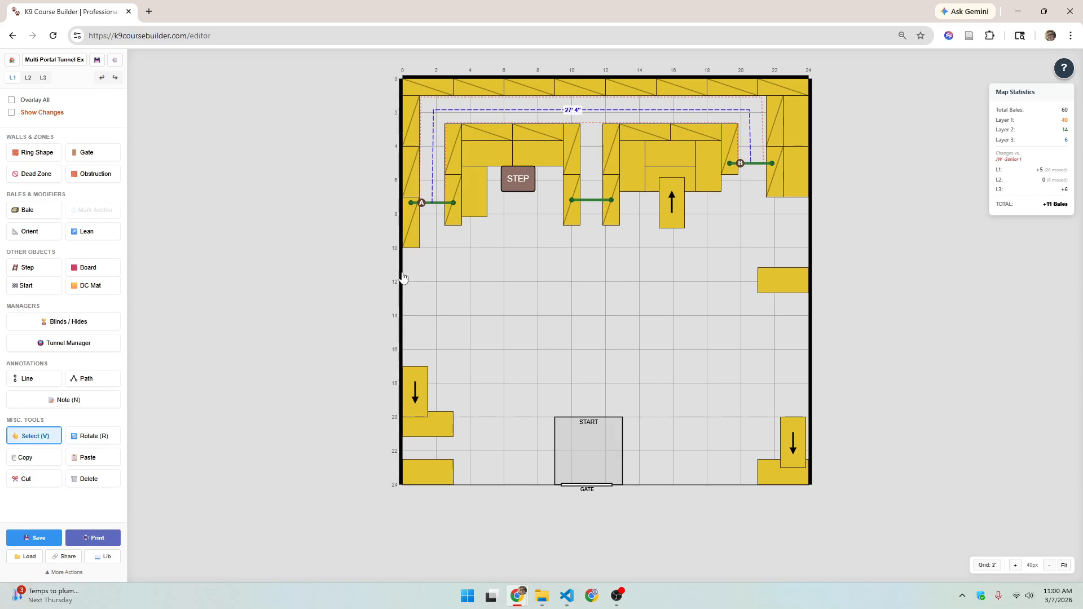
# Shift the tunnel path's upper-right corner and the right opening's outer edge point slightly to the right to fit the bales.
pyautogui.click(650, 113)
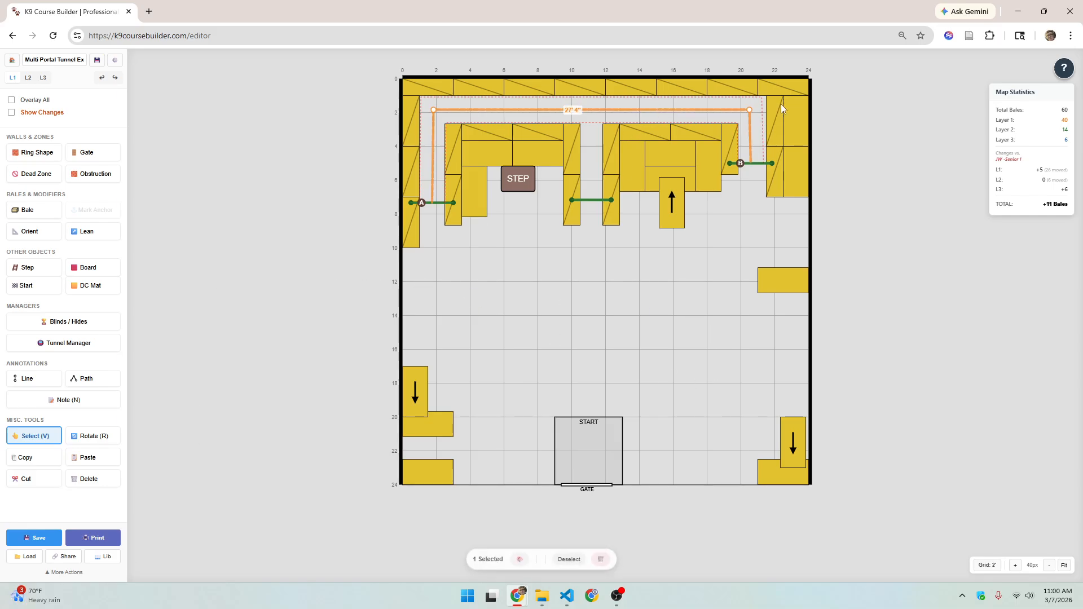
pyautogui.moveTo(753, 110); pyautogui.dragTo(756, 110)
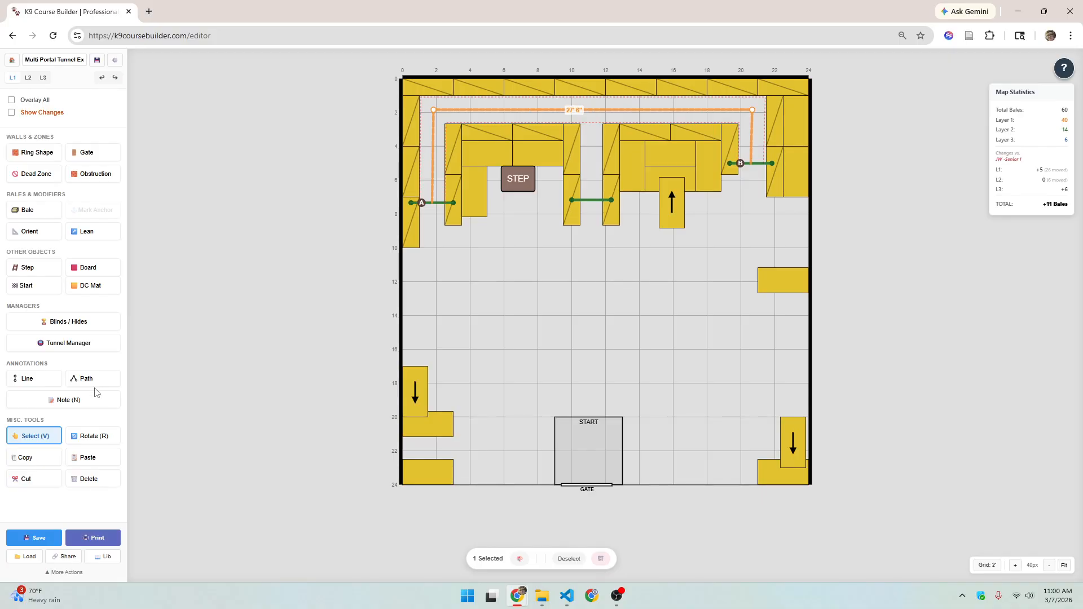
pyautogui.click(74, 344)
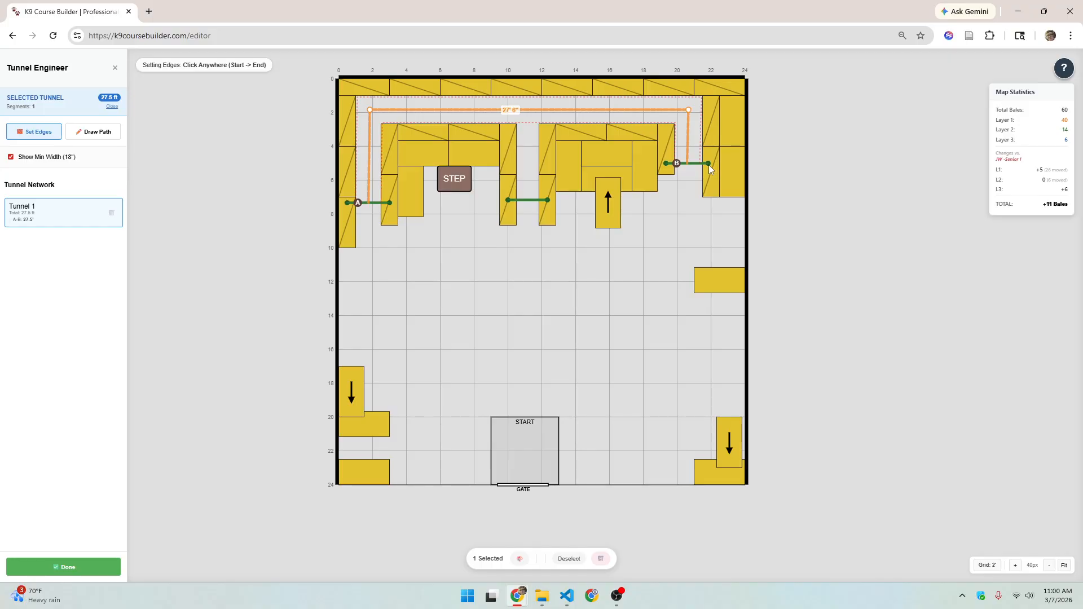
pyautogui.click(64, 567)
pyautogui.moveTo(773, 164); pyautogui.dragTo(776, 164)
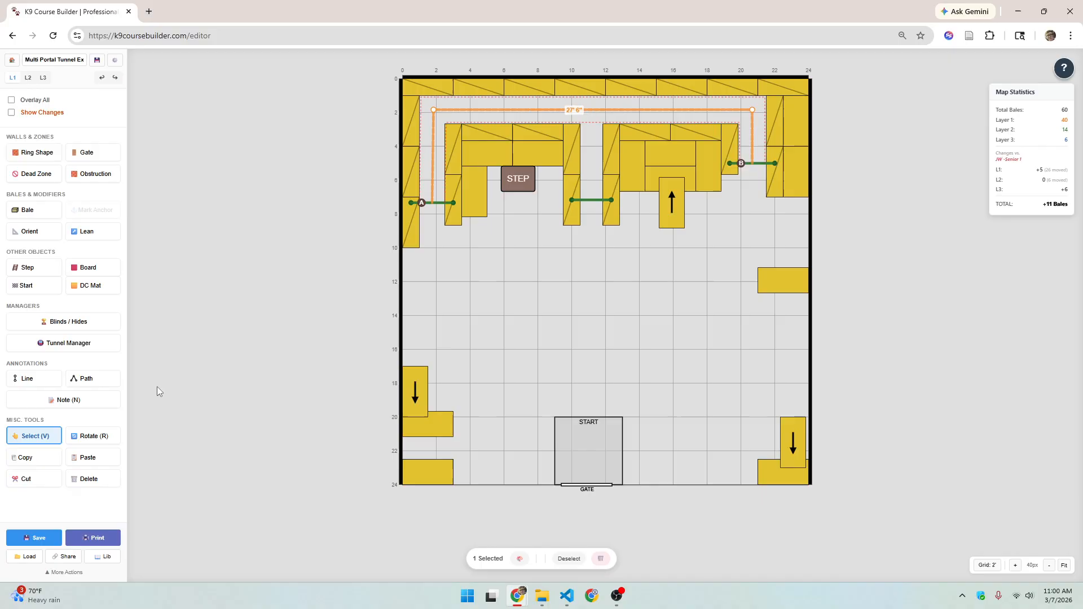
# Draw a branch path about 5' 4" long from the middle opening up to the main tunnel path.
pyautogui.click(68, 344)
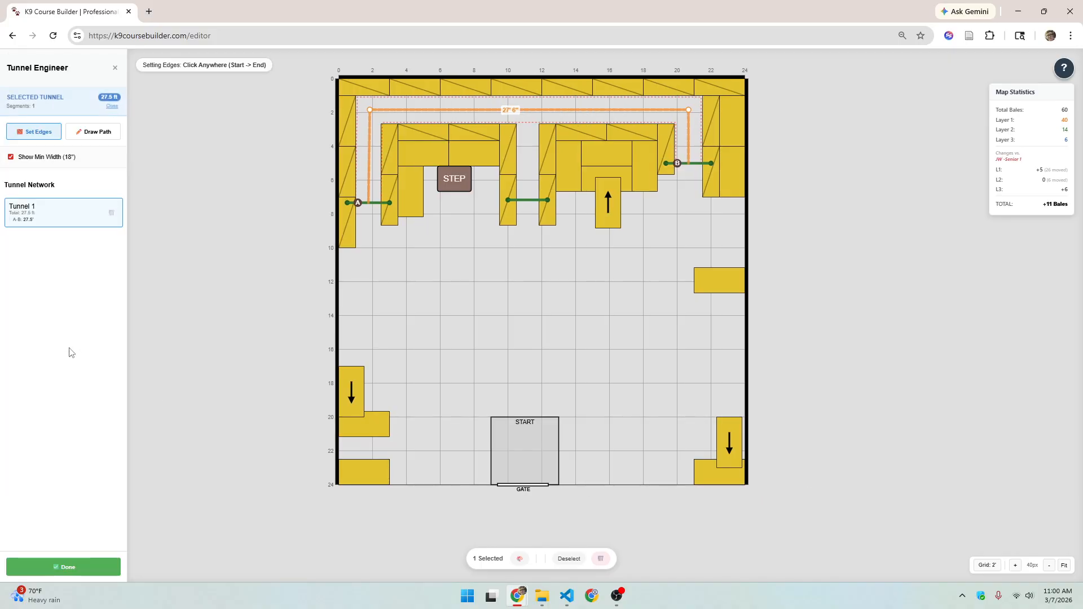
pyautogui.click(93, 132)
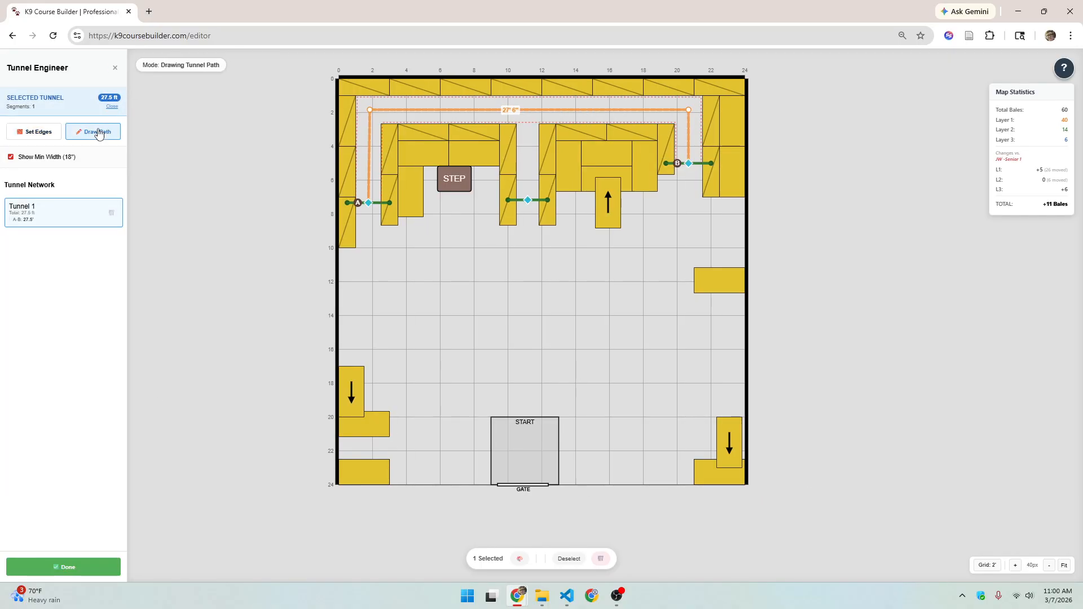
pyautogui.click(529, 201)
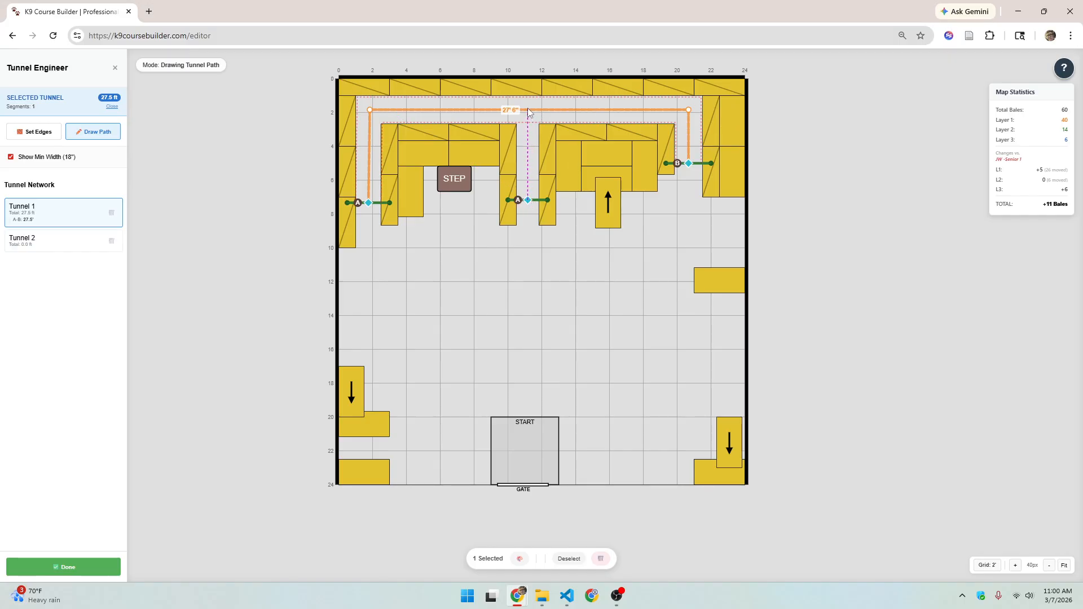
pyautogui.click(529, 111)
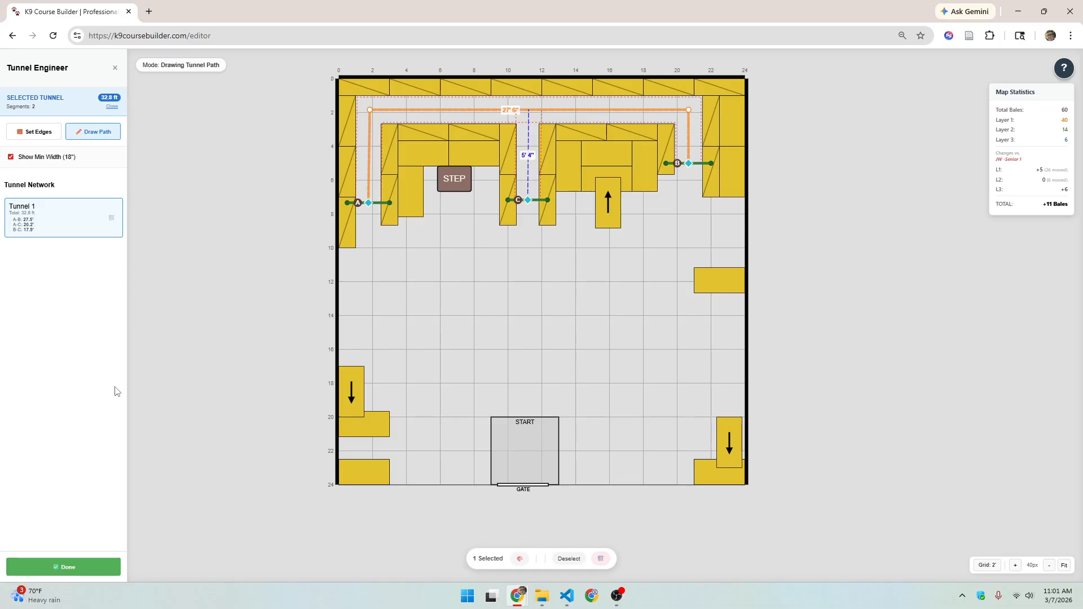
pyautogui.click(77, 574)
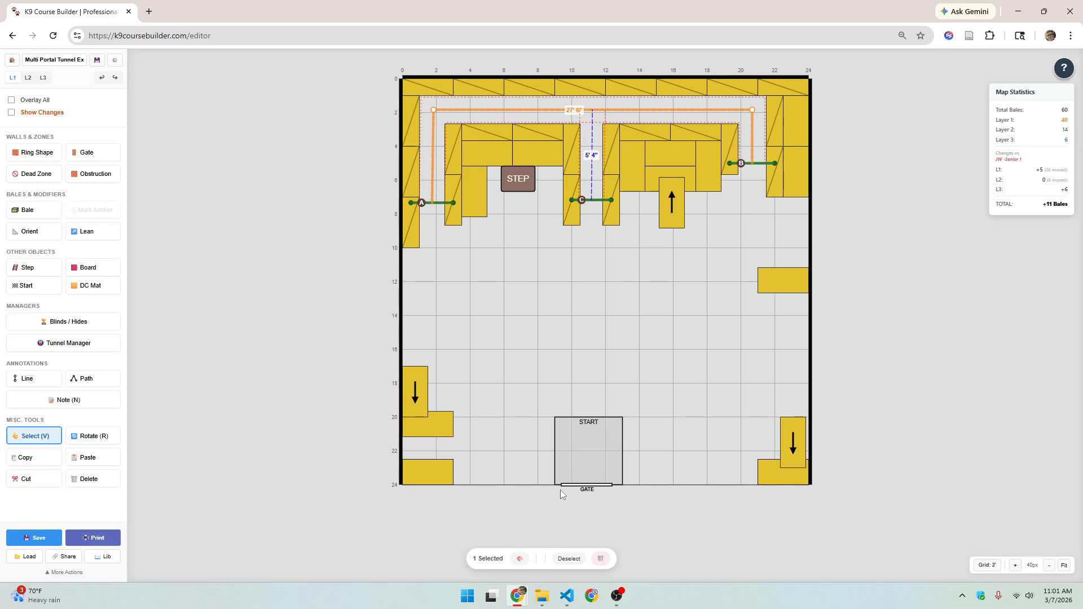
# Review the map's print legend options and generate a print preview of Layers 1, 2 and 3.
pyautogui.click(104, 537)
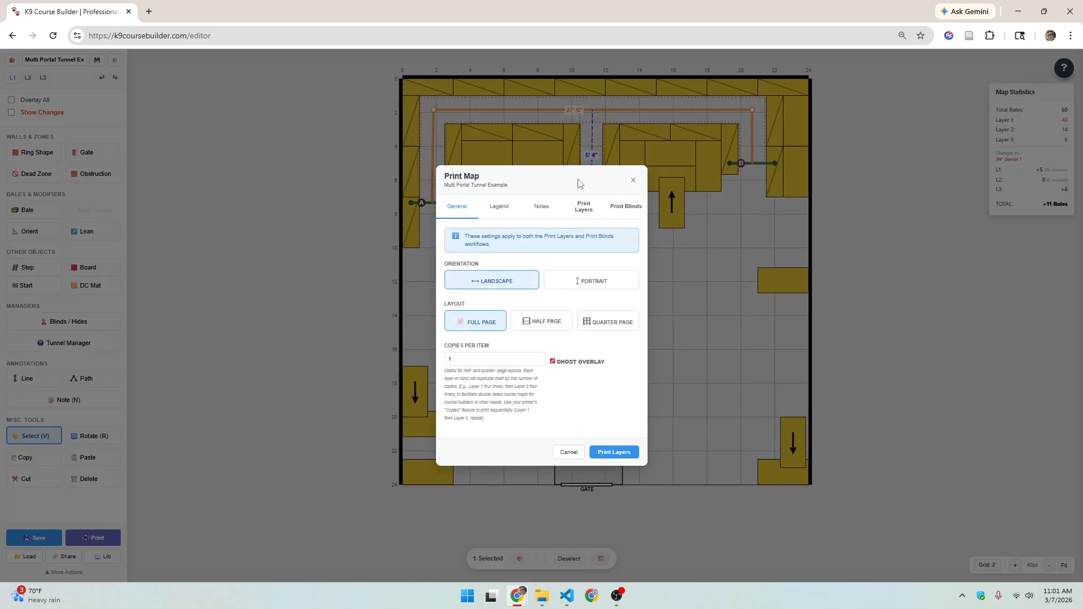
pyautogui.click(584, 210)
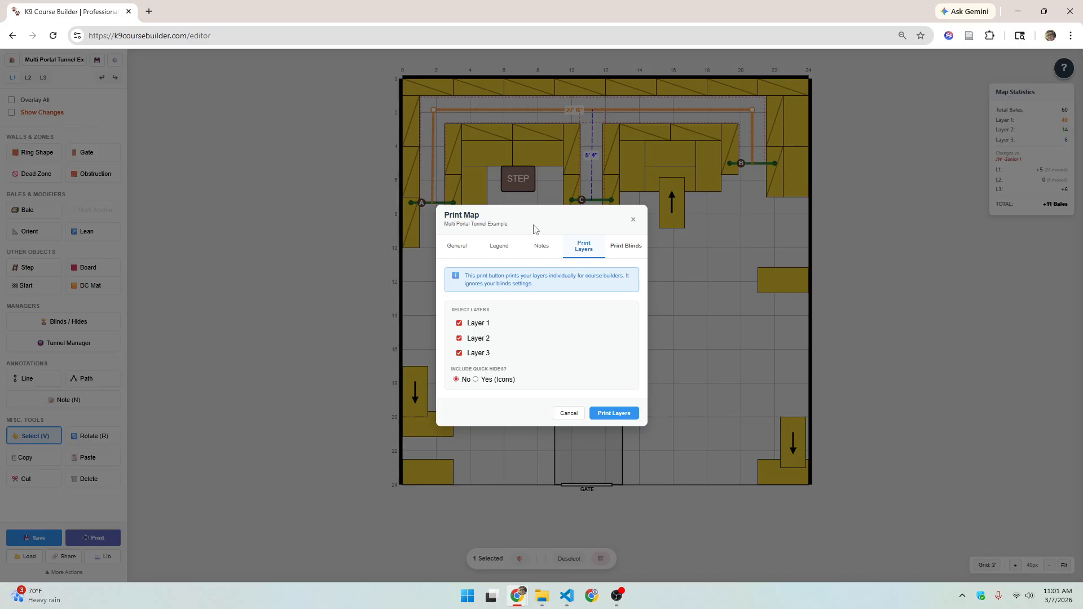
pyautogui.click(502, 251)
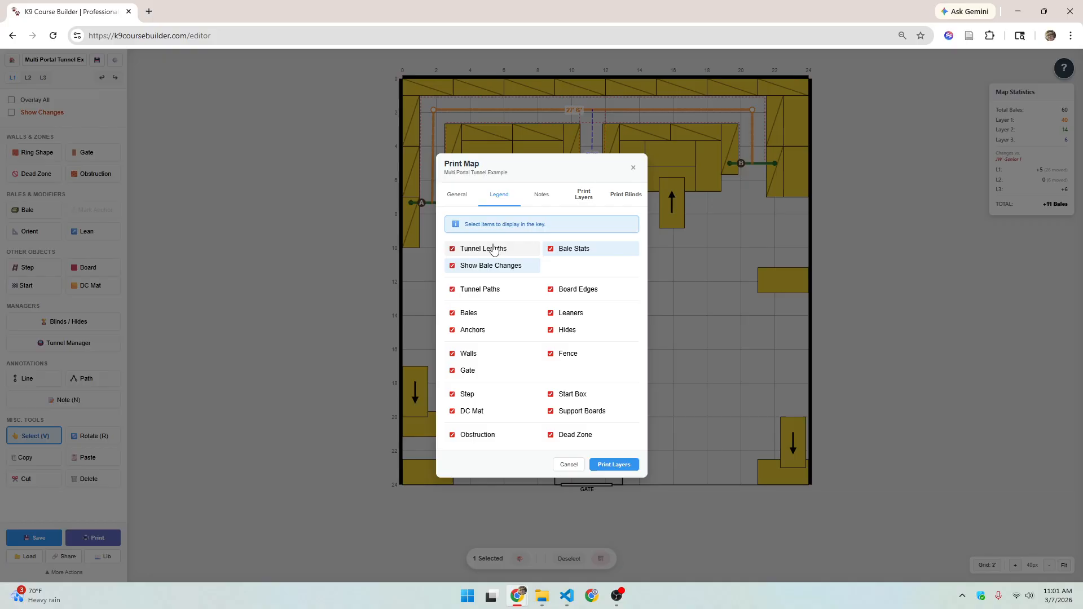
pyautogui.click(580, 199)
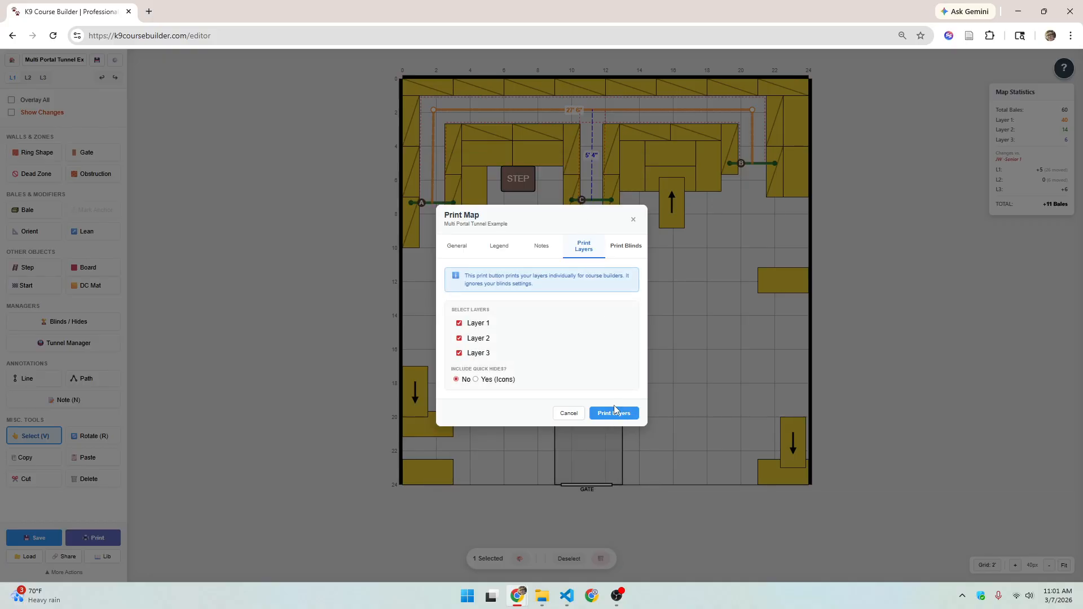
pyautogui.click(614, 412)
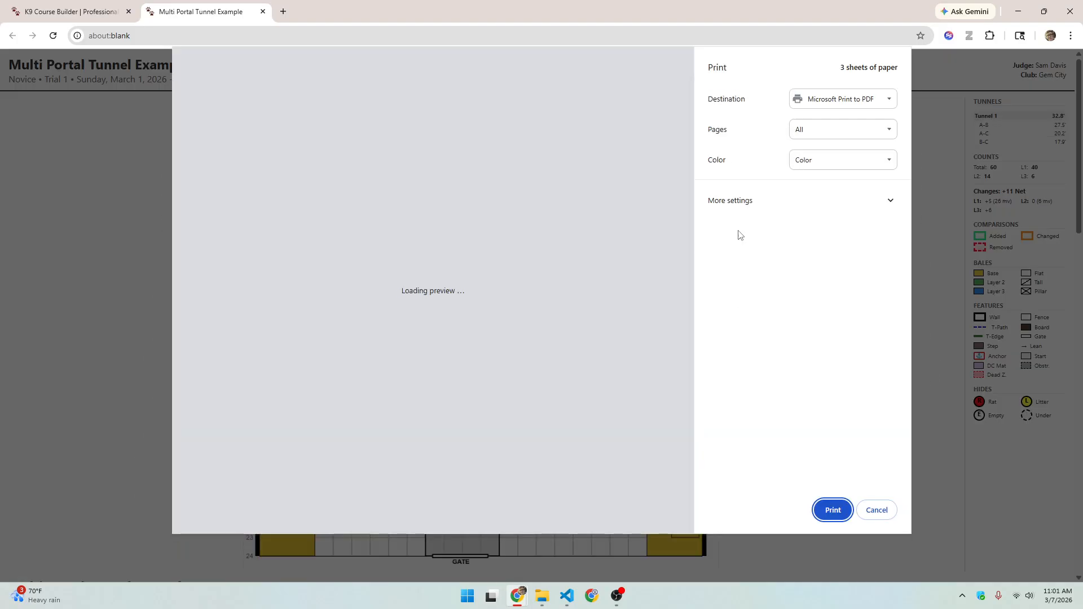
# Examine the tunnel lengths and layer pages in the print preview, and close it without printing.
pyautogui.scroll(-5, 614, 290)
pyautogui.scroll(5, 614, 292)
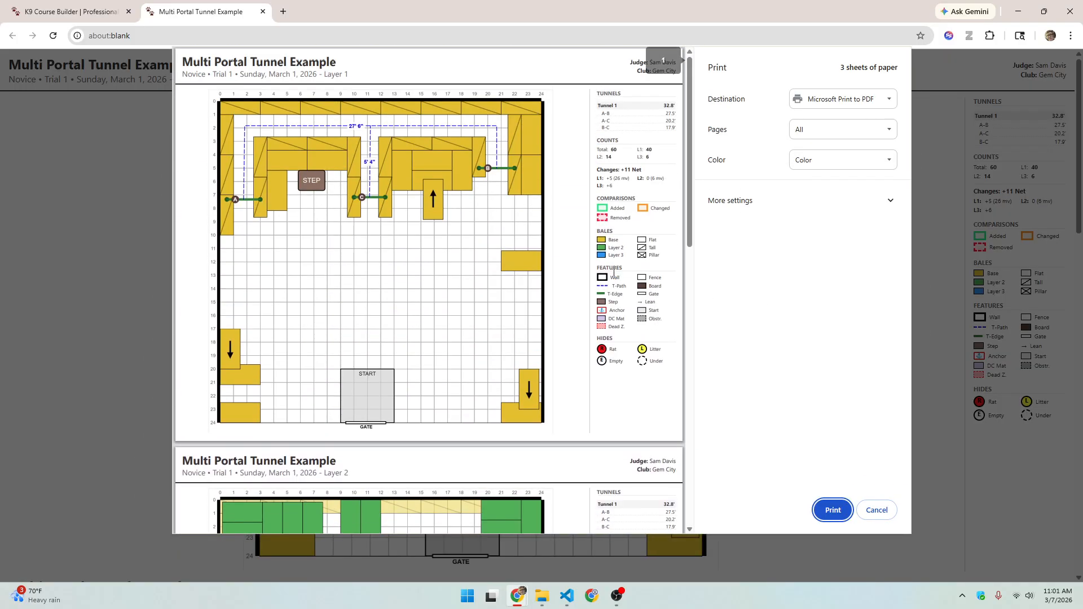
pyautogui.click(877, 511)
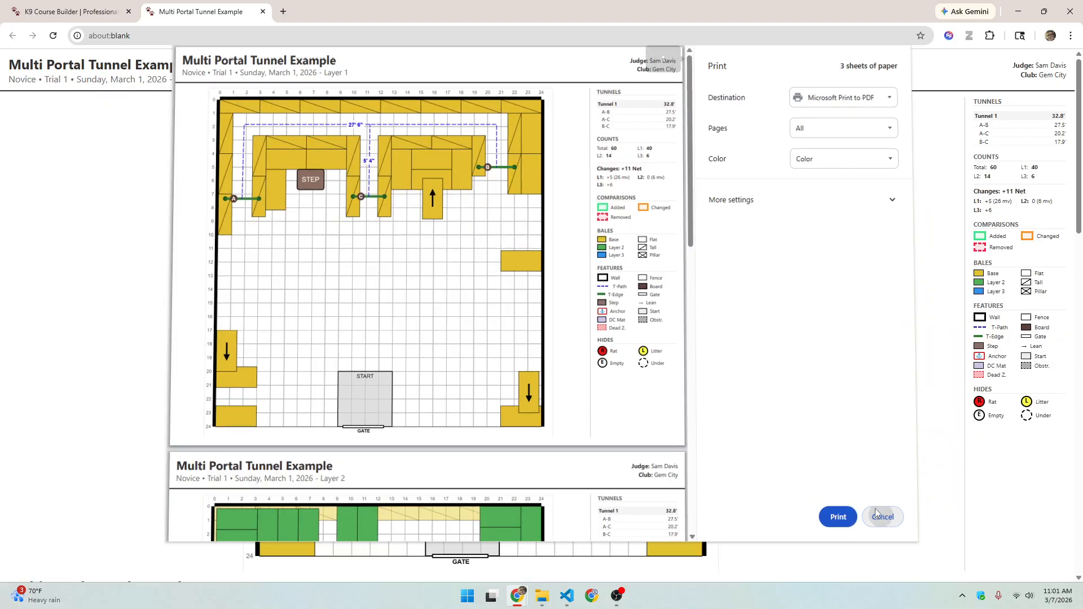